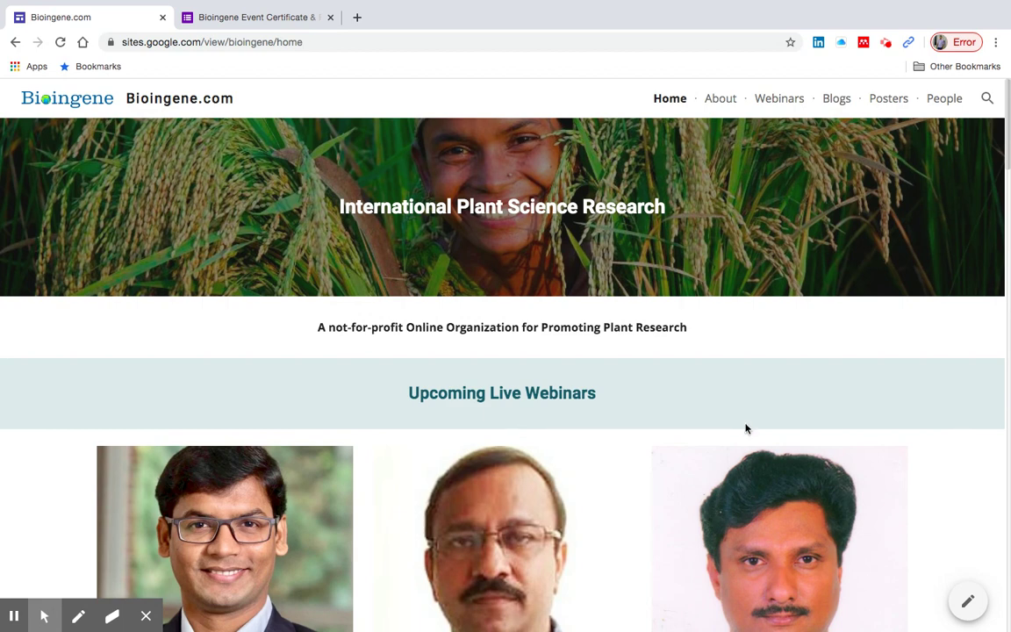
- Bring up the Bioingene Event Certificate & Feedback form in the second browser tab
{"action": "scroll", "coordinate": [753, 409], "scroll_direction": "down", "scroll_amount": 2}
{"action": "scroll", "coordinate": [753, 409], "scroll_direction": "down", "scroll_amount": 3}
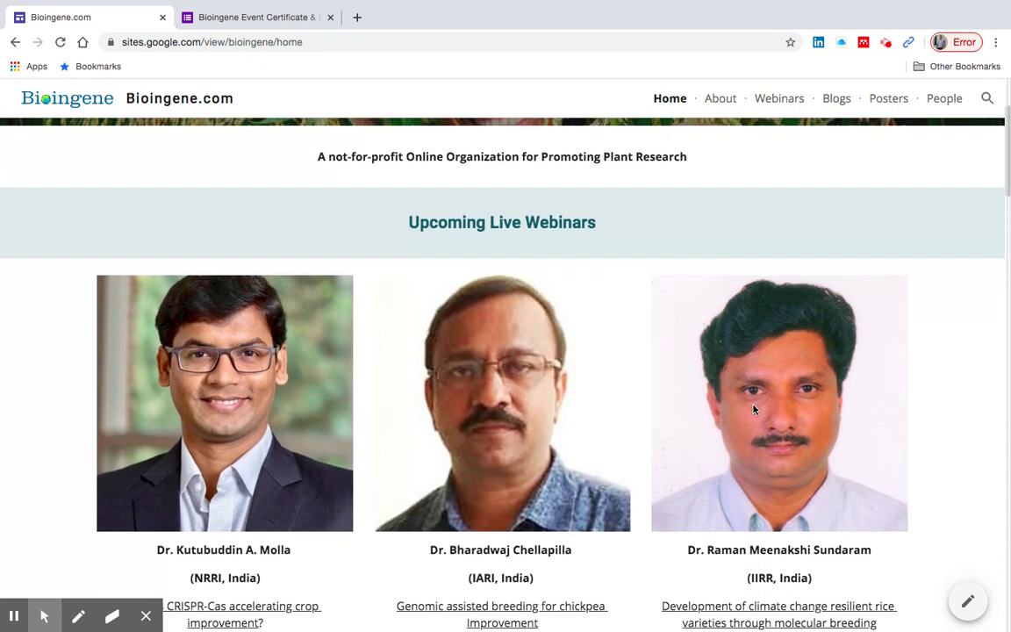
{"action": "scroll", "coordinate": [754, 409], "scroll_direction": "down", "scroll_amount": 2}
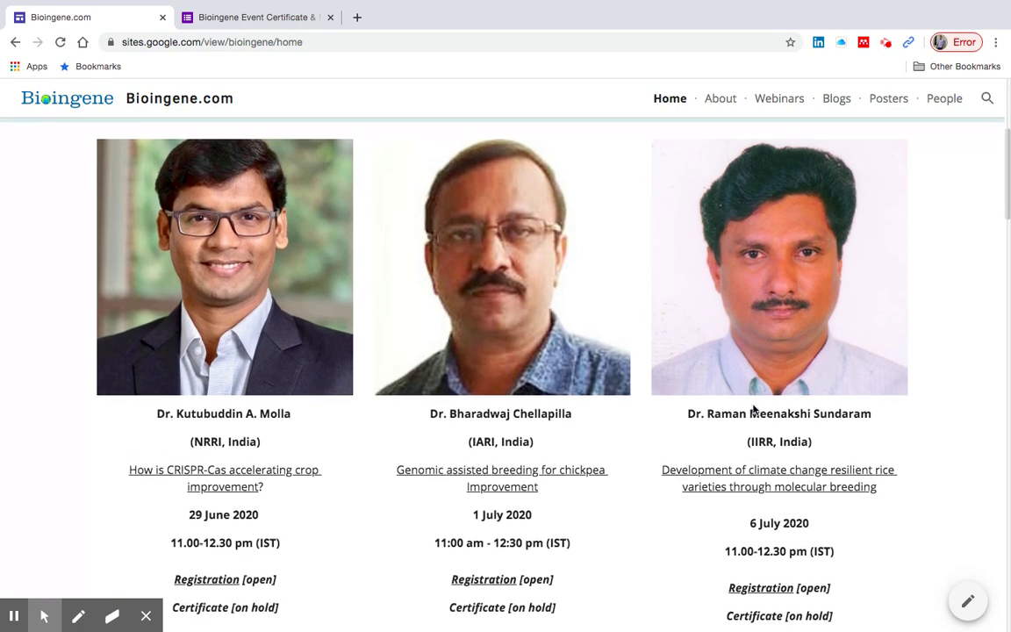
{"action": "scroll", "coordinate": [753, 409], "scroll_direction": "down", "scroll_amount": 2}
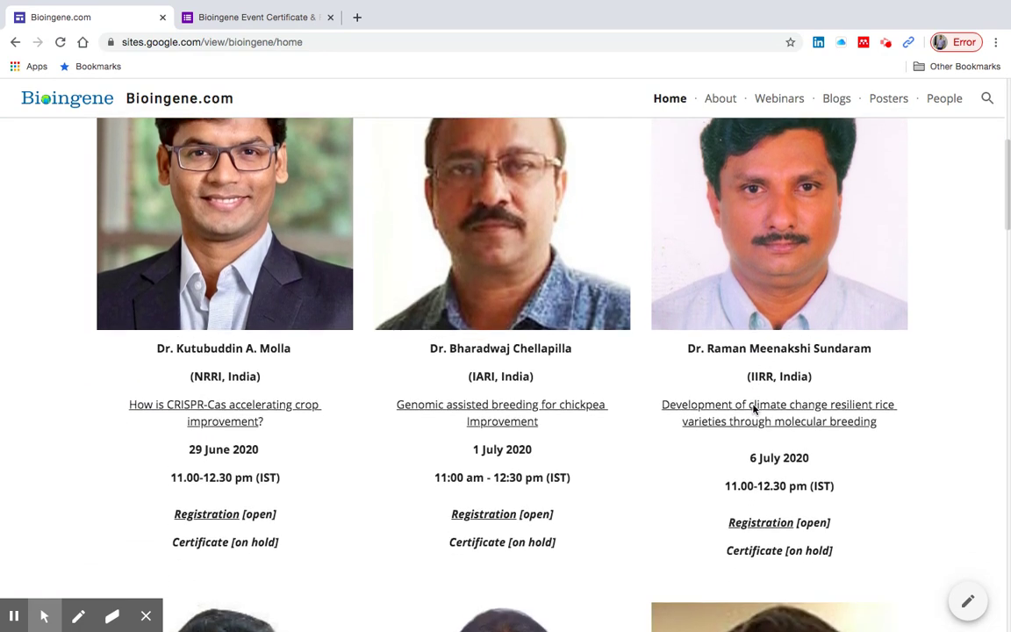
{"action": "scroll", "coordinate": [753, 409], "scroll_direction": "up", "scroll_amount": 2}
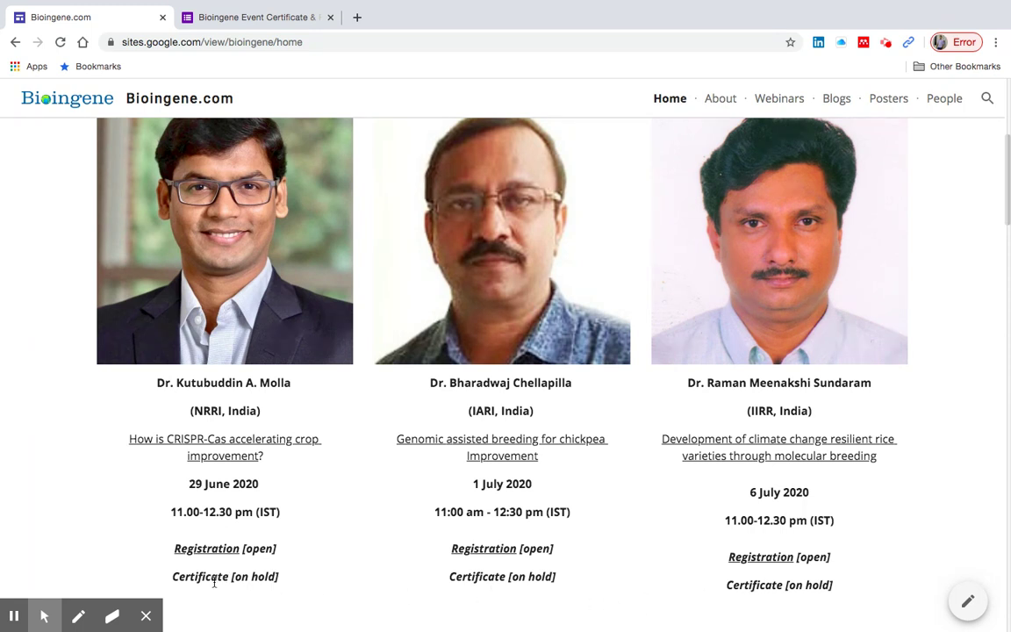
{"action": "scroll", "coordinate": [214, 583], "scroll_direction": "down", "scroll_amount": 5}
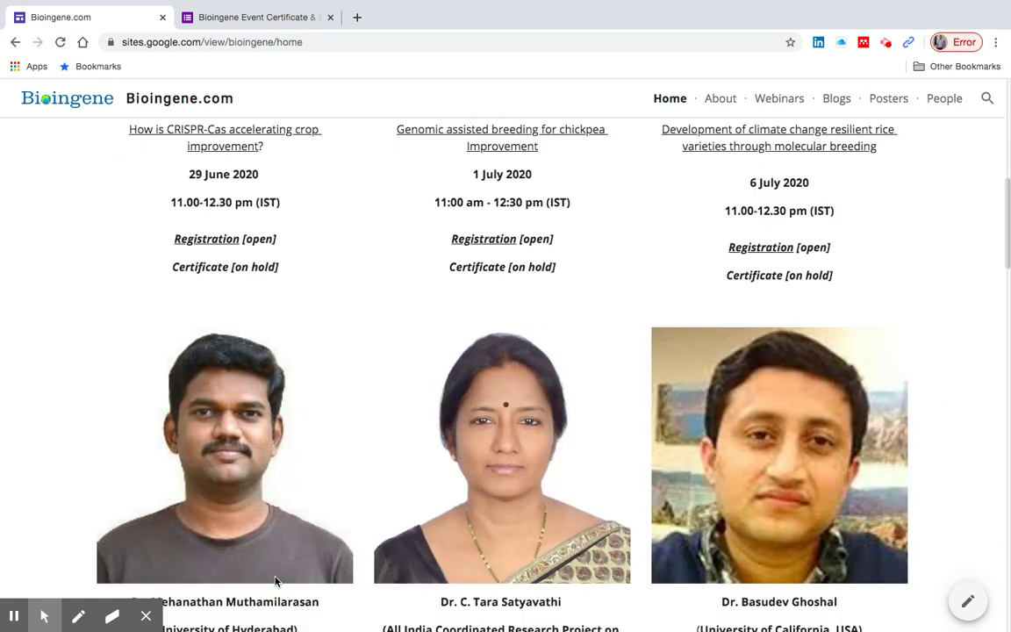
{"action": "scroll", "coordinate": [275, 583], "scroll_direction": "down", "scroll_amount": 2}
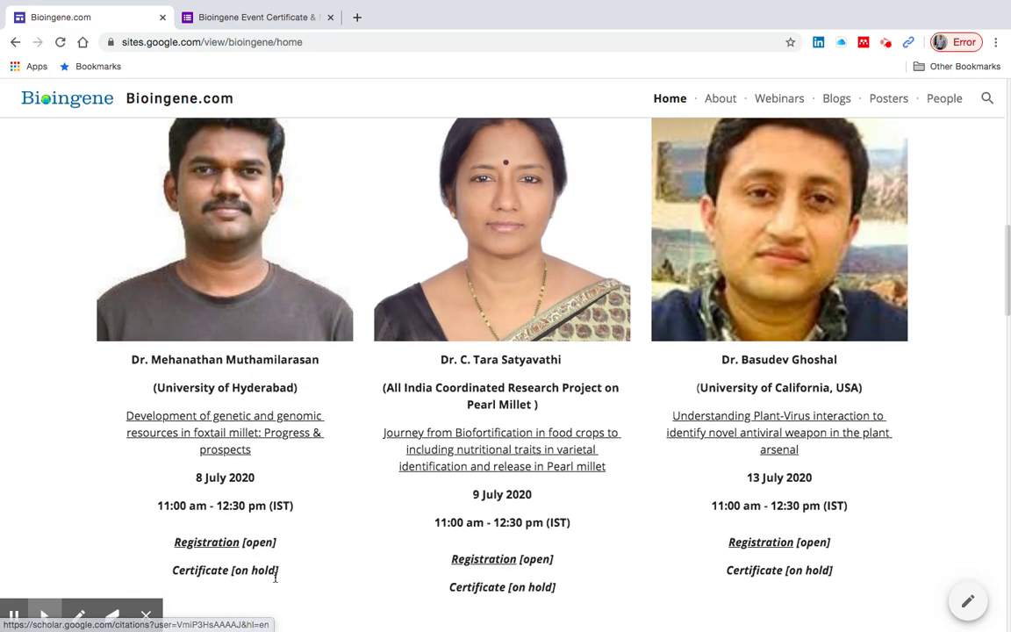
{"action": "scroll", "coordinate": [313, 557], "scroll_direction": "up", "scroll_amount": 5}
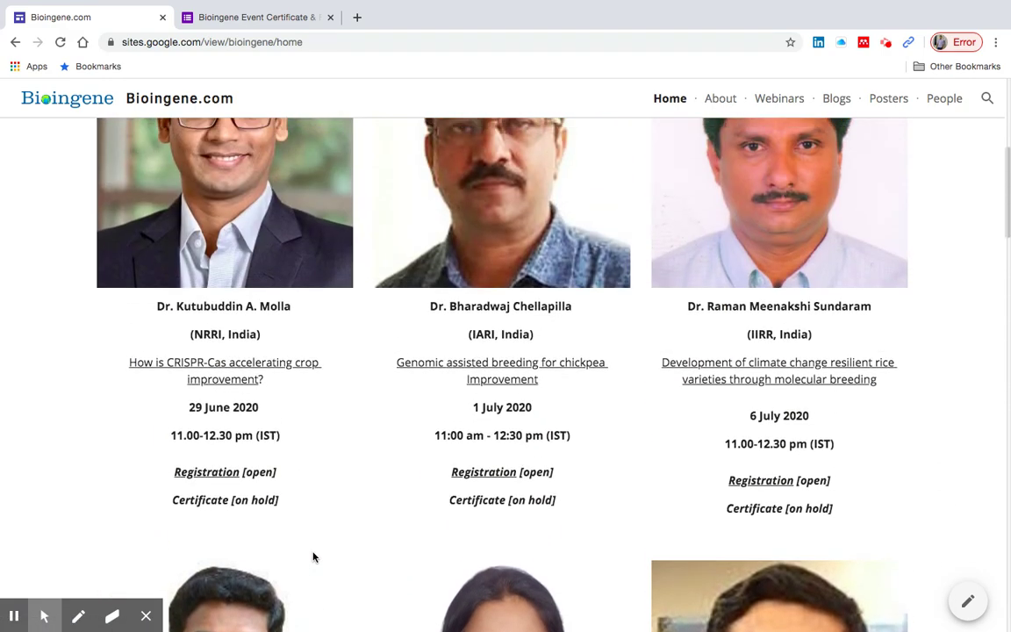
{"action": "left_click", "coordinate": [280, 21]}
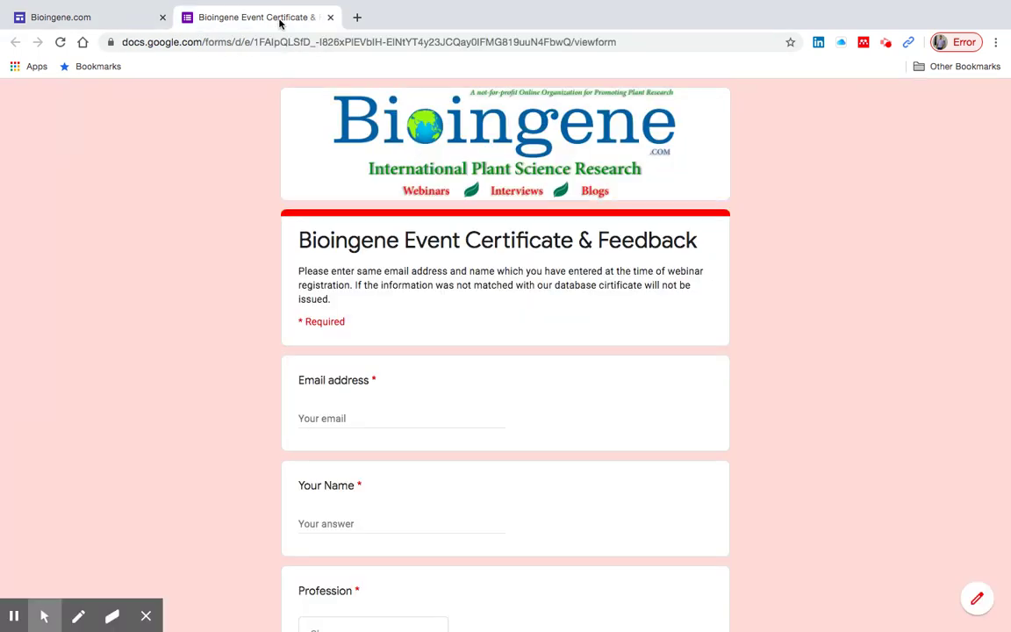
- Fill in the participant's email address and full name on the form
{"action": "left_click", "coordinate": [365, 417]}
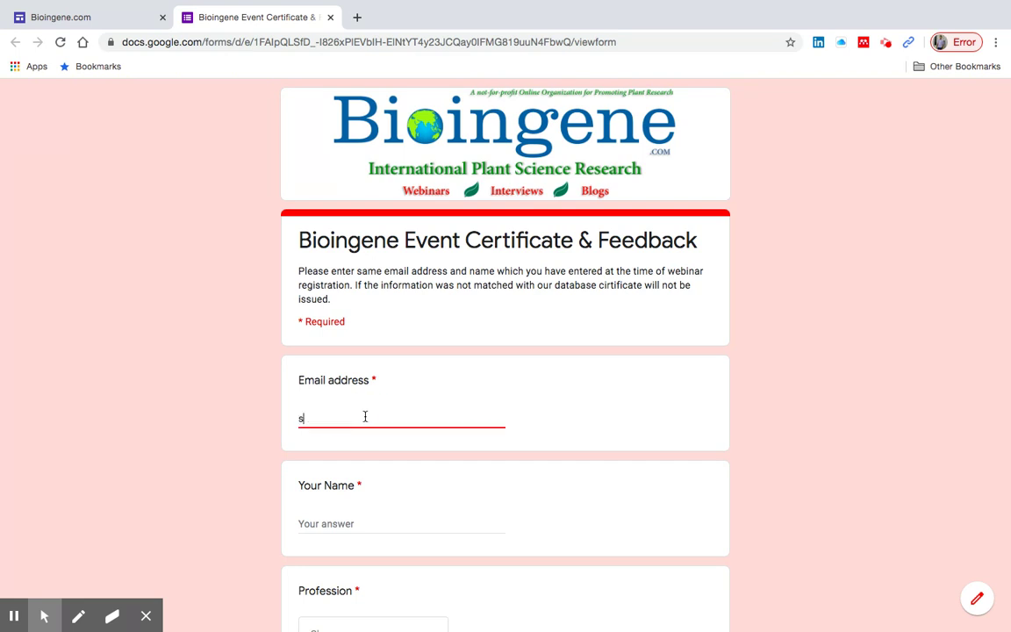
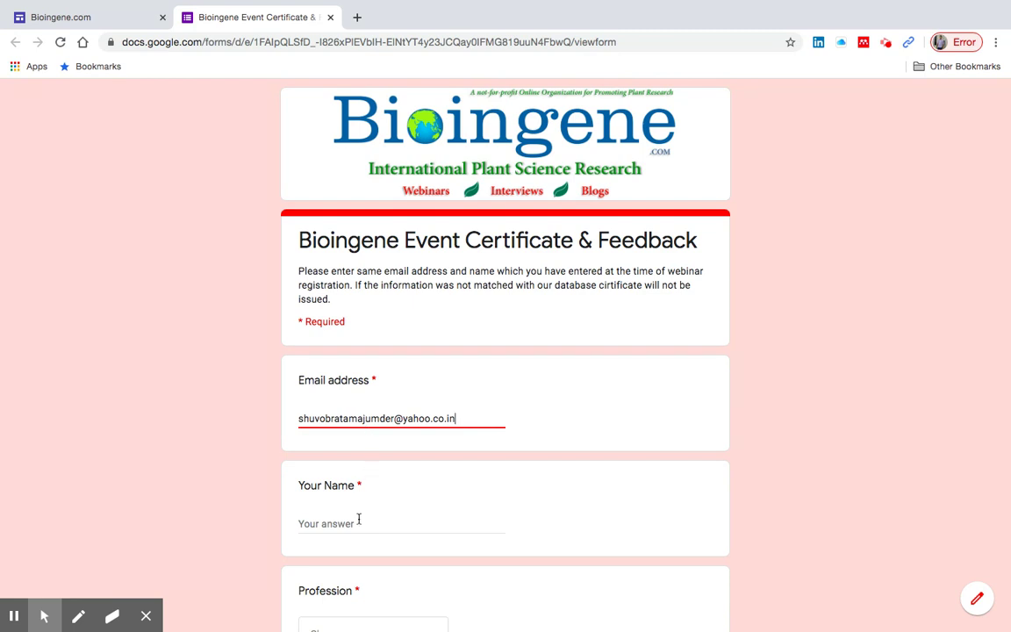
{"action": "left_click", "coordinate": [359, 519]}
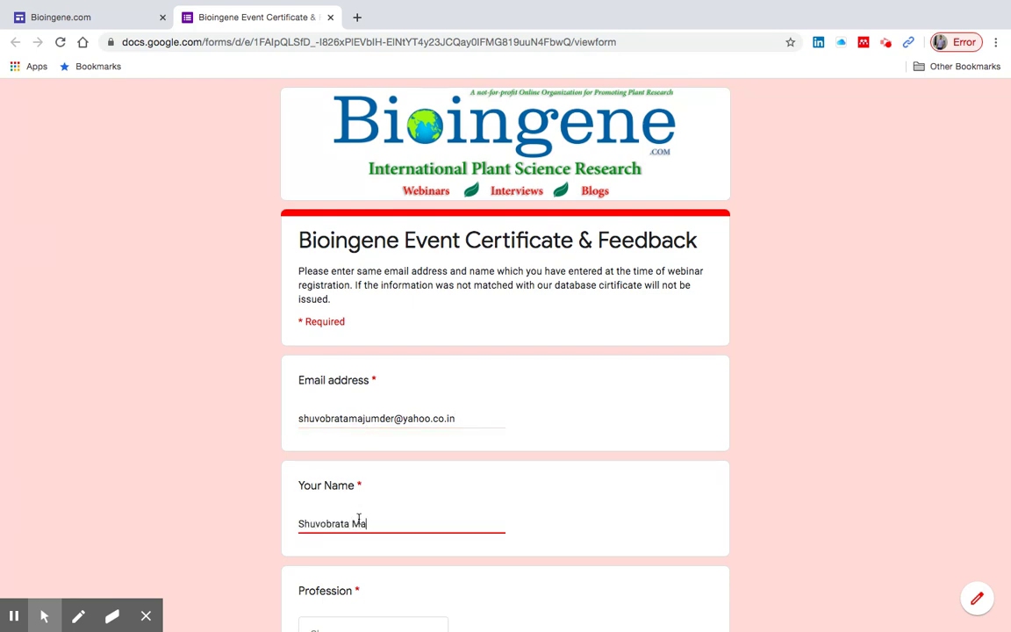
{"action": "scroll", "coordinate": [358, 520], "scroll_direction": "down", "scroll_amount": 3}
{"action": "left_click", "coordinate": [389, 350]}
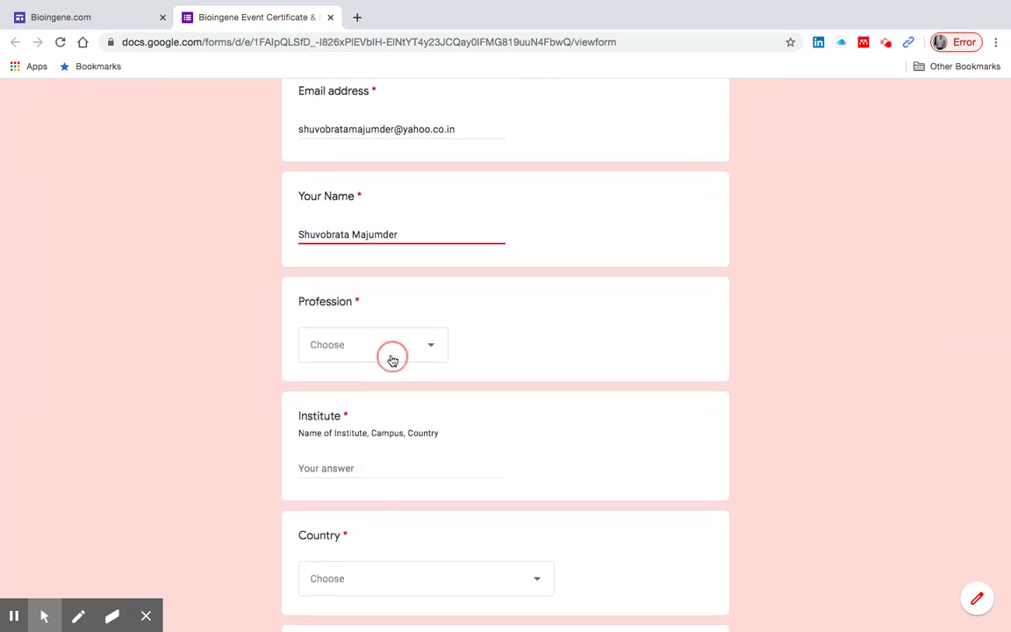
- Choose Postdoc as Profession and enter 'University of Calcutta, Kolkata' as the Institute
{"action": "left_click", "coordinate": [368, 389]}
{"action": "left_click", "coordinate": [352, 466]}
{"action": "type", "text": "University of Calcu"}
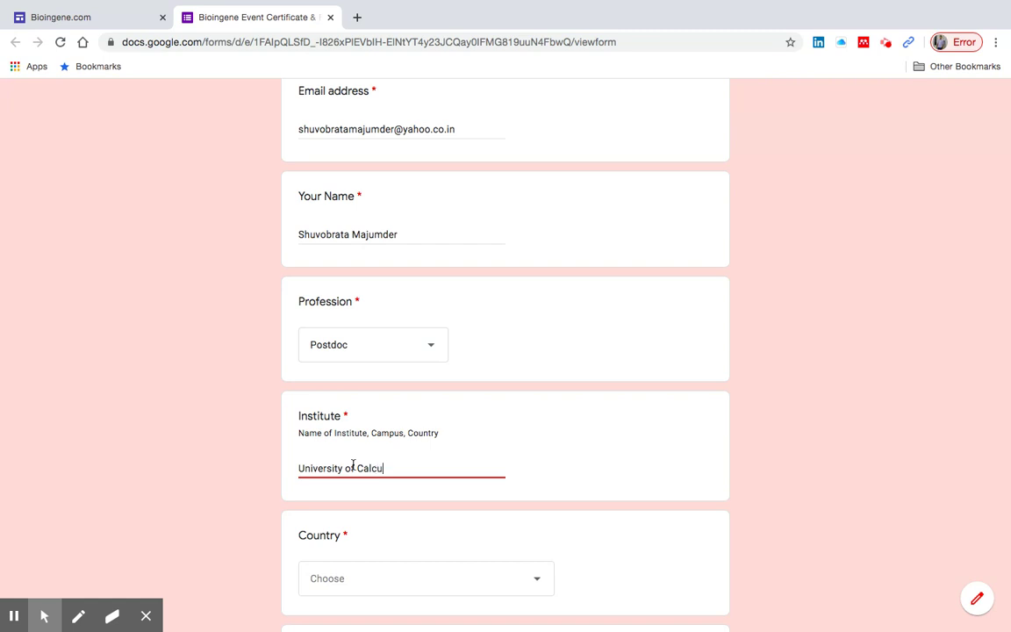
{"action": "type", "text": "tta, Kolkata"}
- Set Country to India, mark registered participant who viewed the webinar, and continue
{"action": "scroll", "coordinate": [352, 468], "scroll_direction": "down", "scroll_amount": 4}
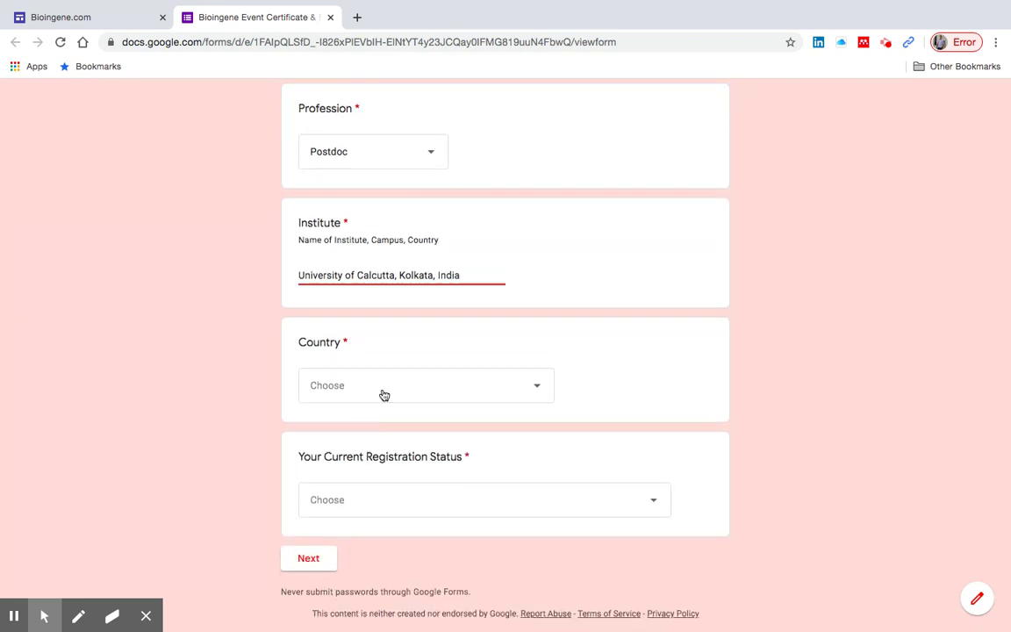
{"action": "left_click", "coordinate": [384, 395]}
{"action": "type", "text": "ind"}
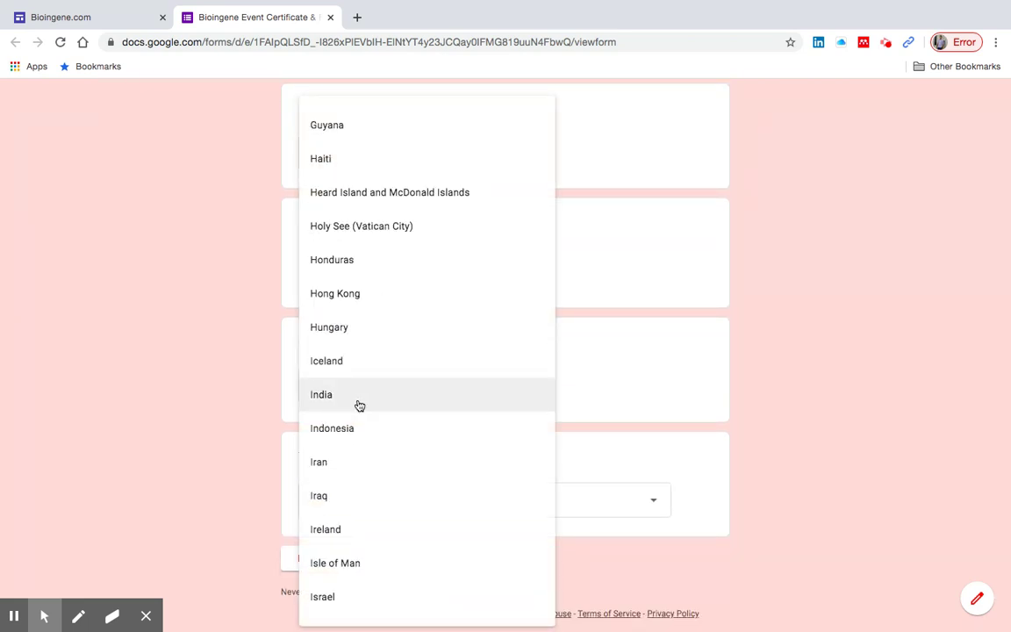
{"action": "left_click", "coordinate": [359, 406]}
{"action": "left_click", "coordinate": [376, 502]}
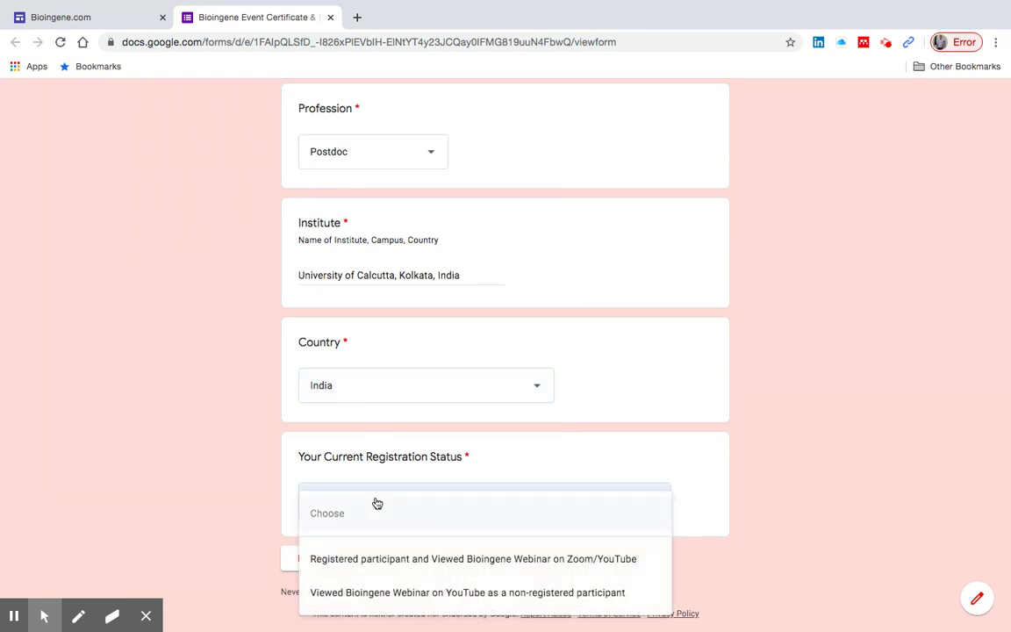
{"action": "scroll", "coordinate": [376, 502], "scroll_direction": "down", "scroll_amount": 1}
{"action": "left_click", "coordinate": [402, 562]}
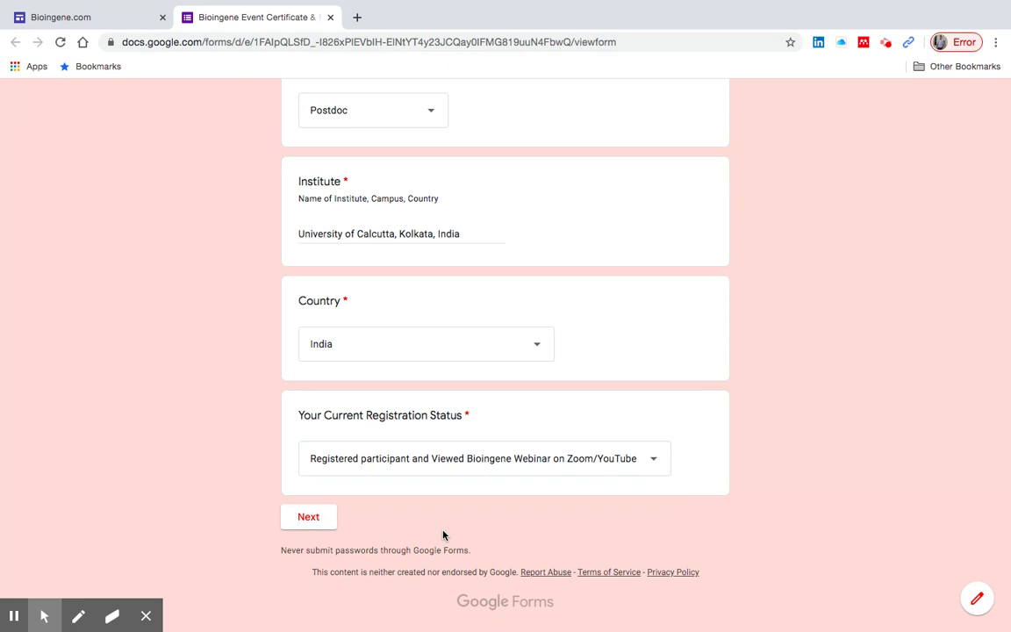
{"action": "left_click", "coordinate": [309, 518]}
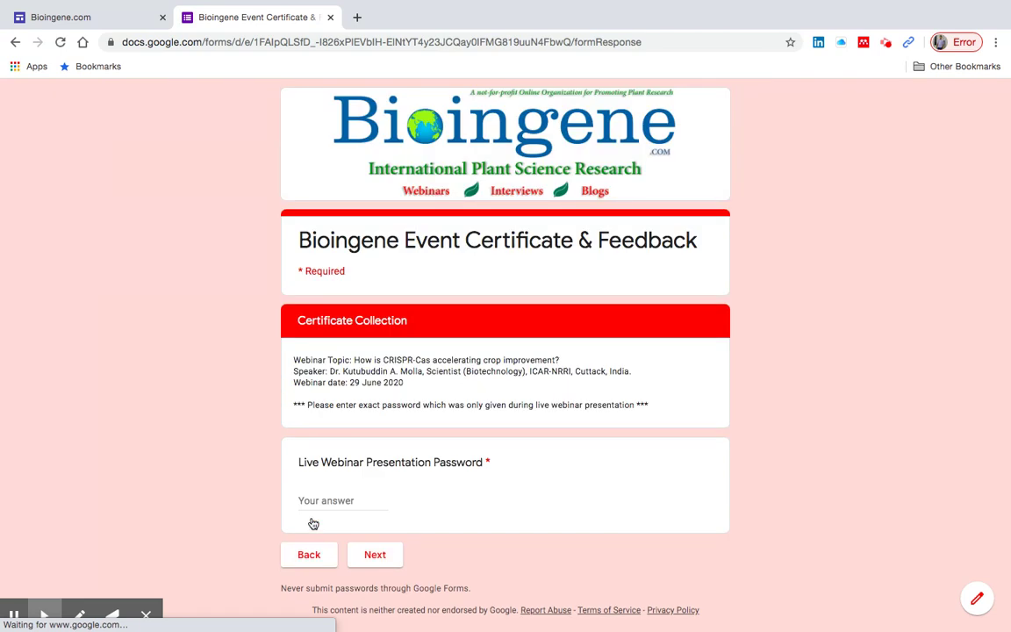
- Enter the webinar password, correct it after the Wrong Password error, and proceed
{"action": "left_click", "coordinate": [333, 502]}
{"action": "type", "text": "1"}
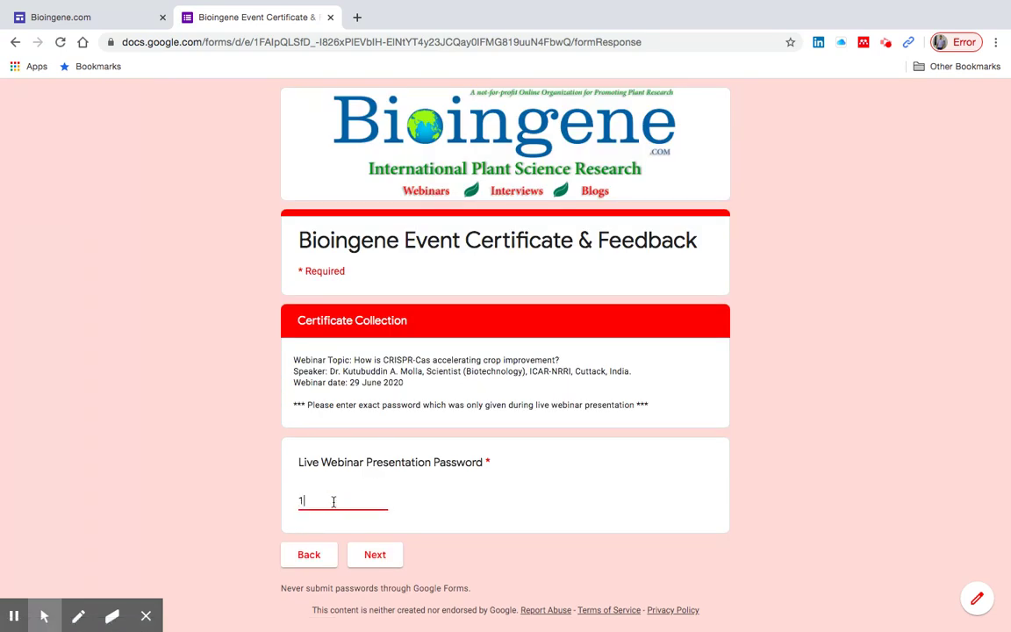
{"action": "type", "text": "2345"}
{"action": "left_click", "coordinate": [378, 554]}
{"action": "left_click", "coordinate": [348, 502]}
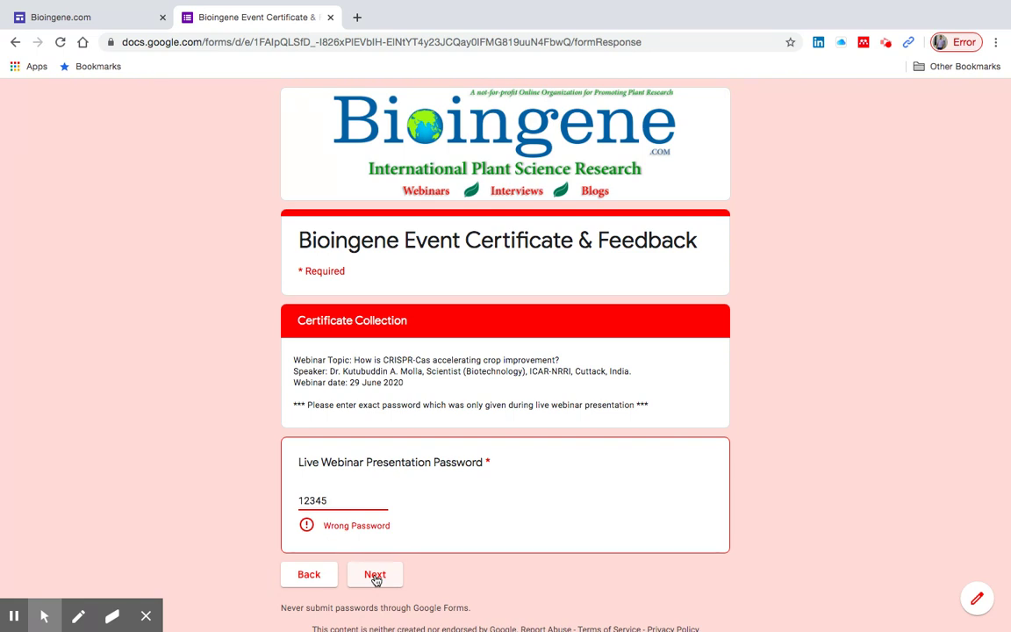
{"action": "left_click", "coordinate": [376, 578]}
{"action": "left_click", "coordinate": [342, 501]}
{"action": "key", "text": "BackSpace"}
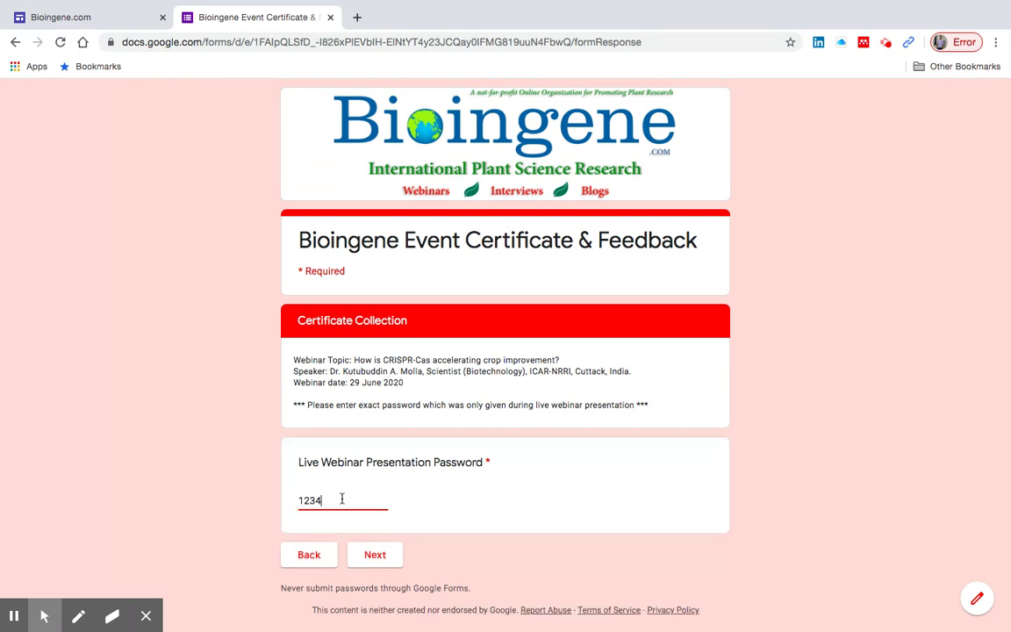
{"action": "left_click", "coordinate": [383, 559]}
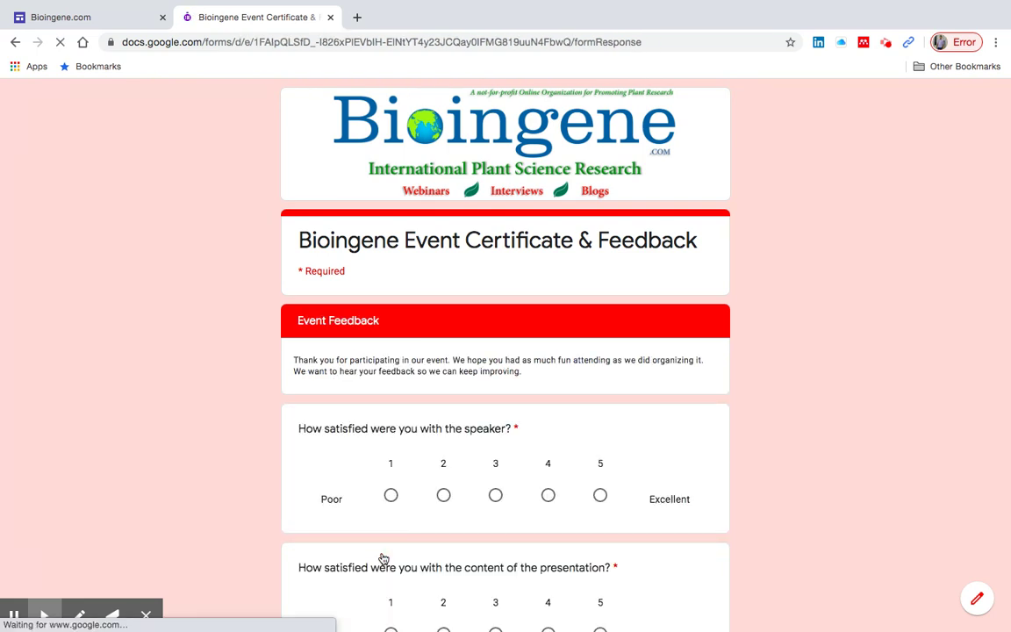
- Rate the speaker, presentation content and Bioingene webinar event each 5 (Excellent)
{"action": "scroll", "coordinate": [573, 427], "scroll_direction": "down", "scroll_amount": 3}
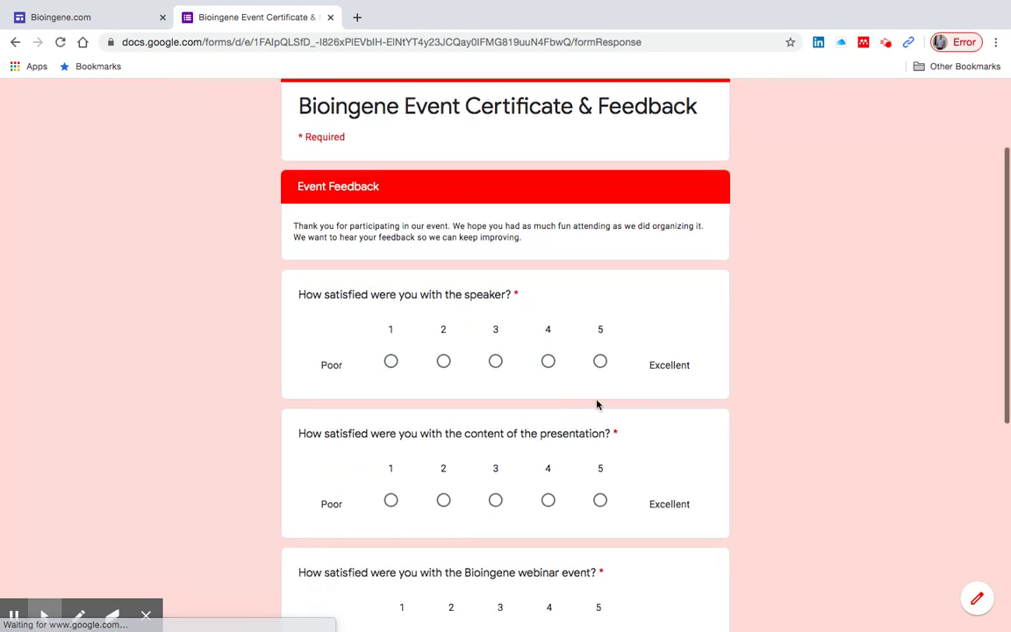
{"action": "left_click", "coordinate": [599, 362]}
{"action": "scroll", "coordinate": [630, 422], "scroll_direction": "down", "scroll_amount": 2}
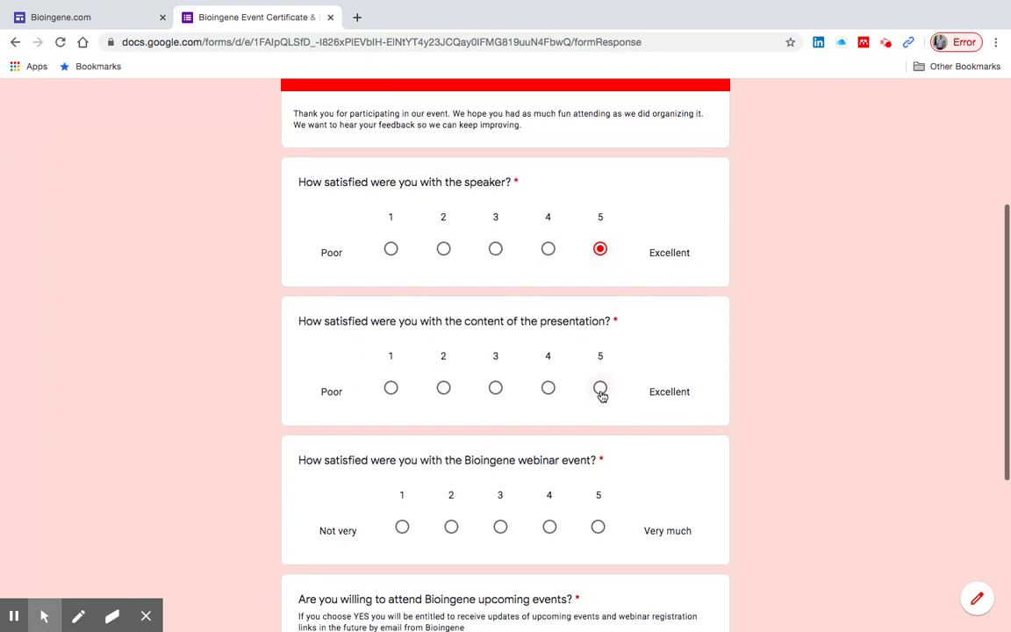
{"action": "left_click", "coordinate": [600, 389]}
{"action": "scroll", "coordinate": [603, 396], "scroll_direction": "down", "scroll_amount": 1}
{"action": "scroll", "coordinate": [602, 396], "scroll_direction": "down", "scroll_amount": 2}
{"action": "left_click", "coordinate": [599, 408]}
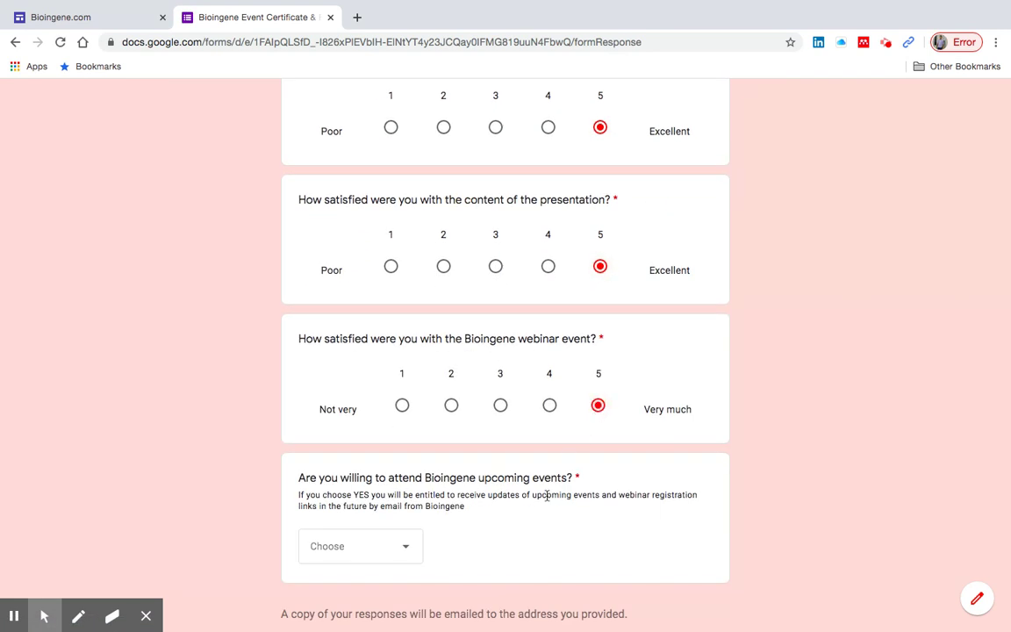
- Answer Yes to attending upcoming Bioingene events and submit the feedback form
{"action": "scroll", "coordinate": [545, 494], "scroll_direction": "down", "scroll_amount": 2}
{"action": "scroll", "coordinate": [547, 496], "scroll_direction": "down", "scroll_amount": 1}
{"action": "left_click", "coordinate": [404, 444]}
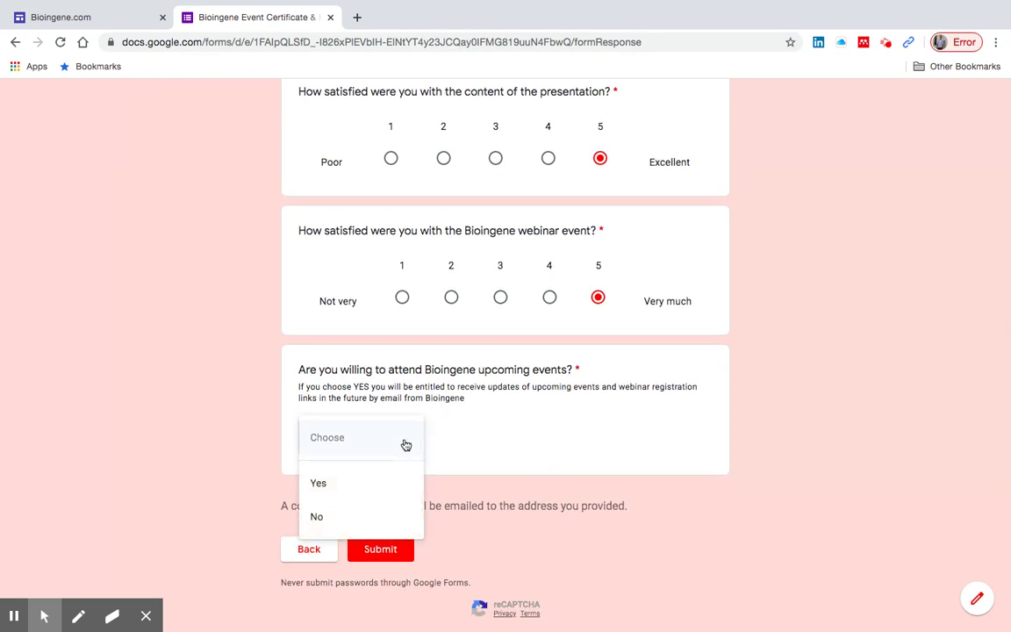
{"action": "left_click", "coordinate": [365, 488]}
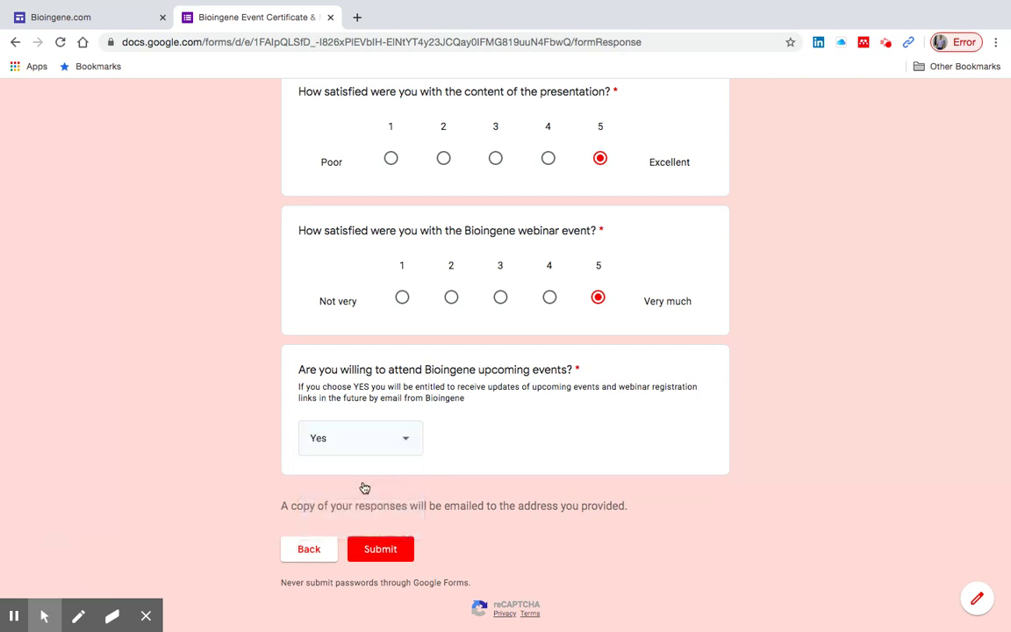
{"action": "scroll", "coordinate": [493, 457], "scroll_direction": "down", "scroll_amount": 1}
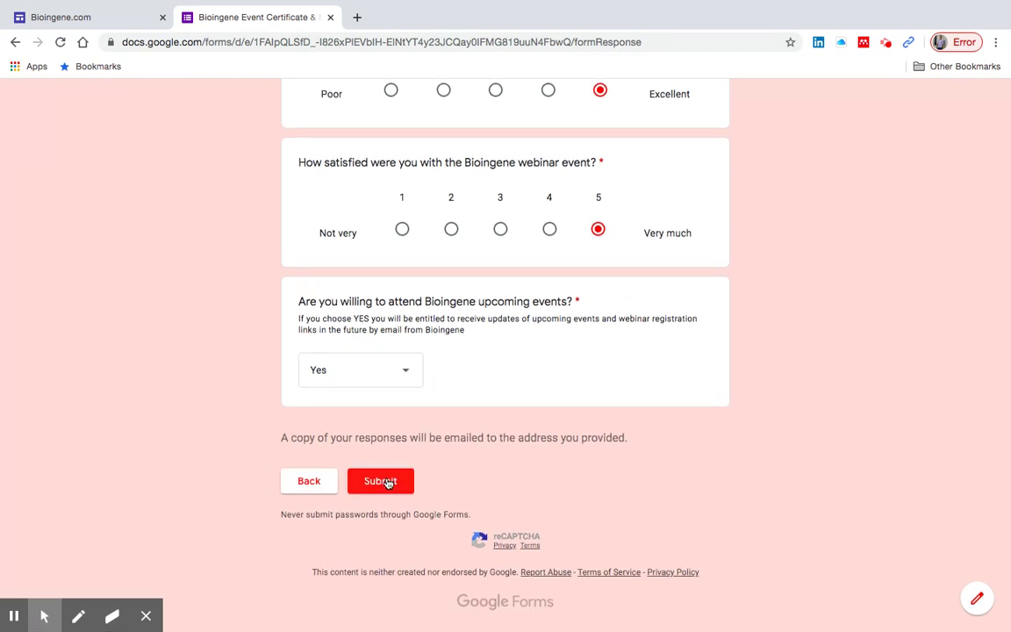
{"action": "scroll", "coordinate": [448, 443], "scroll_direction": "up", "scroll_amount": 5}
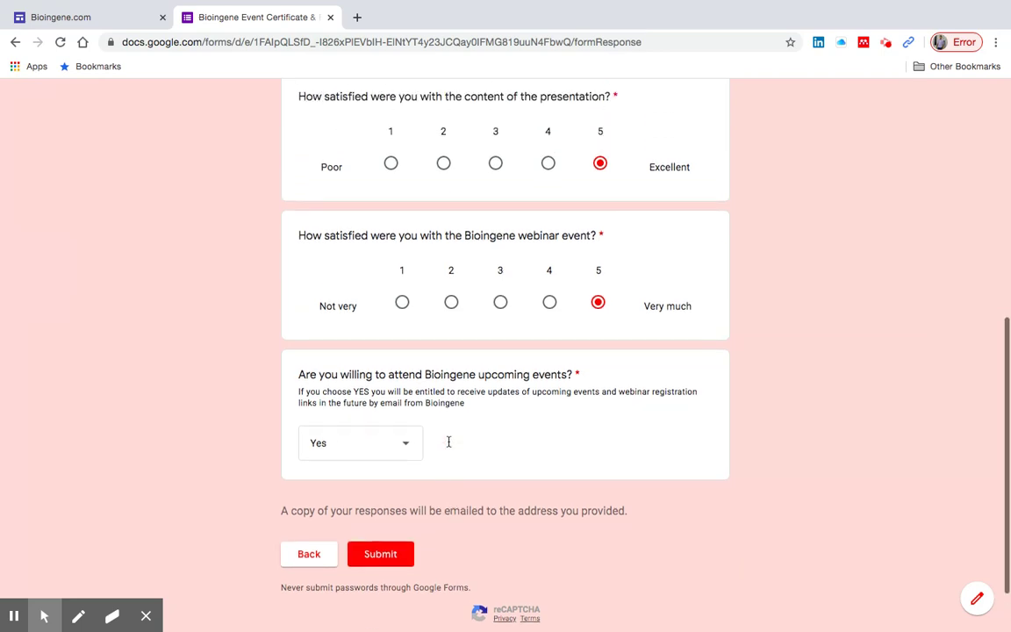
{"action": "scroll", "coordinate": [449, 443], "scroll_direction": "down", "scroll_amount": 8}
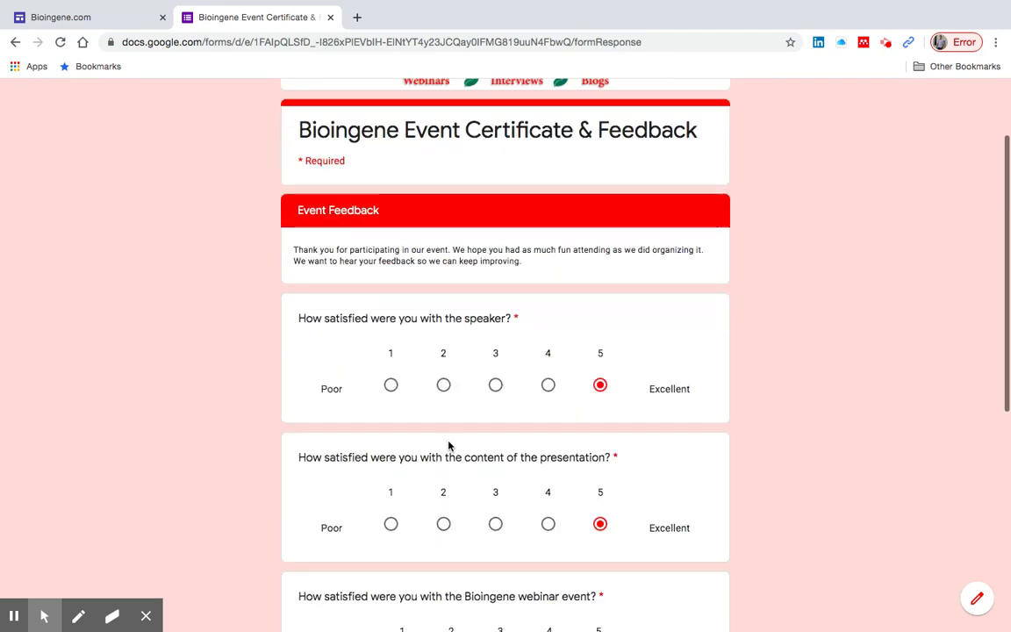
{"action": "scroll", "coordinate": [449, 442], "scroll_direction": "up", "scroll_amount": 2}
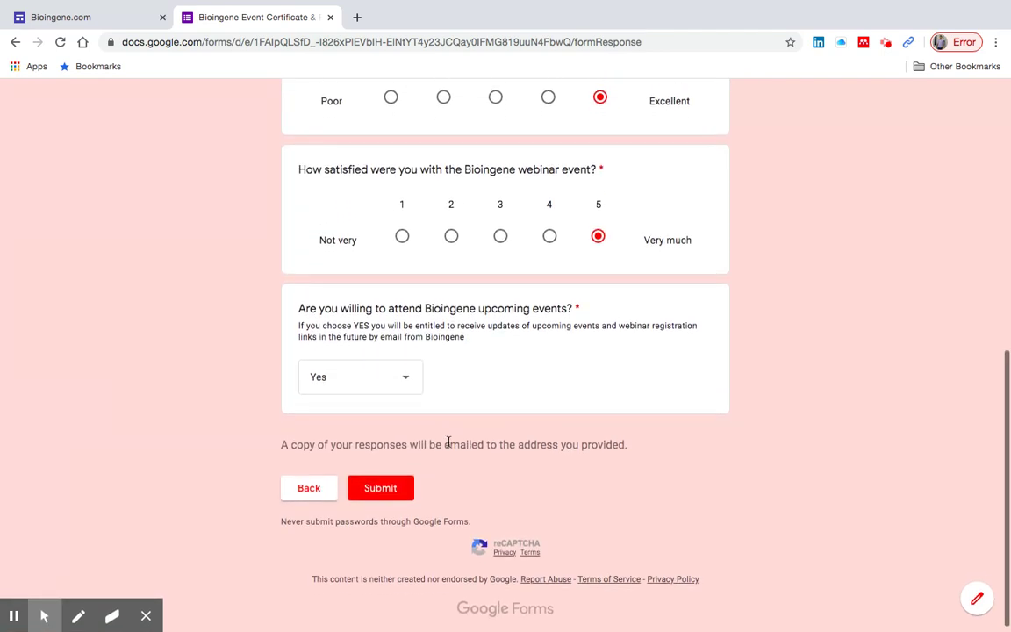
{"action": "scroll", "coordinate": [449, 442], "scroll_direction": "down", "scroll_amount": 1}
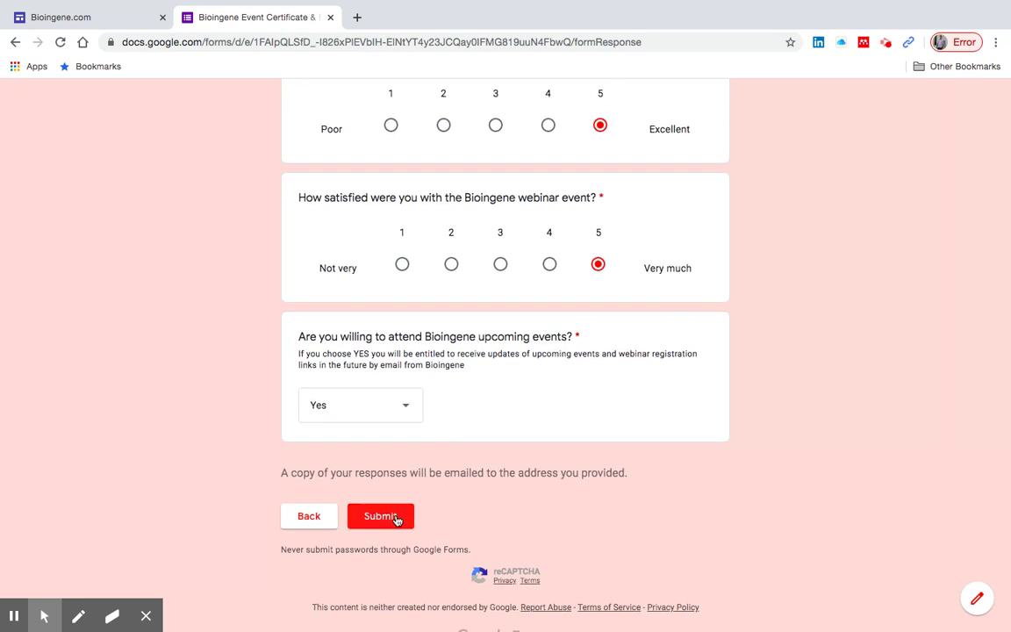
{"action": "left_click", "coordinate": [395, 520]}
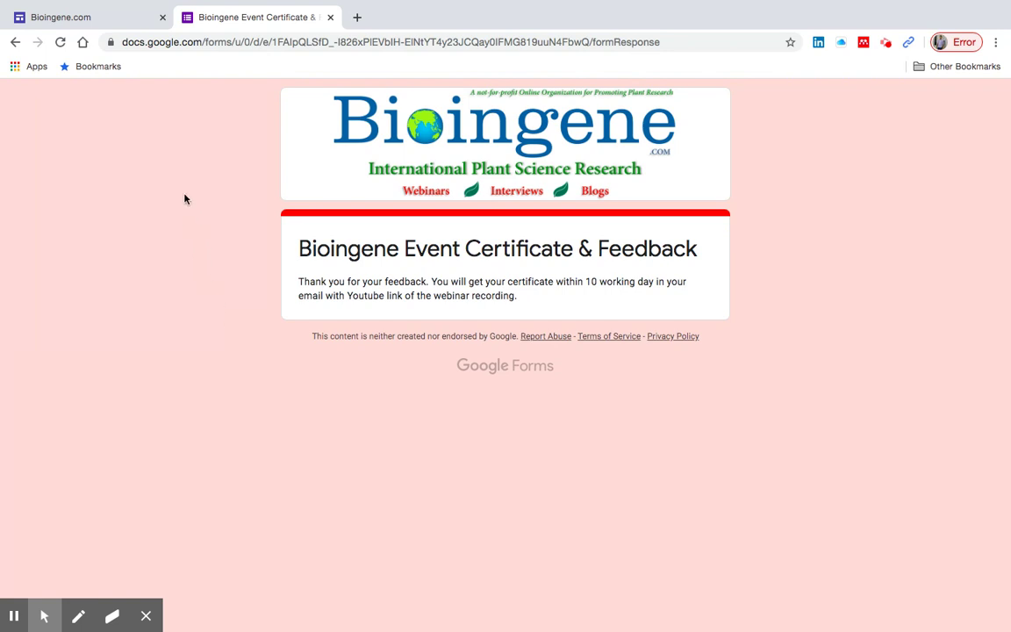
- Switch to the Bioingene.com website tab once the confirmation page shows
{"action": "left_click", "coordinate": [112, 23]}
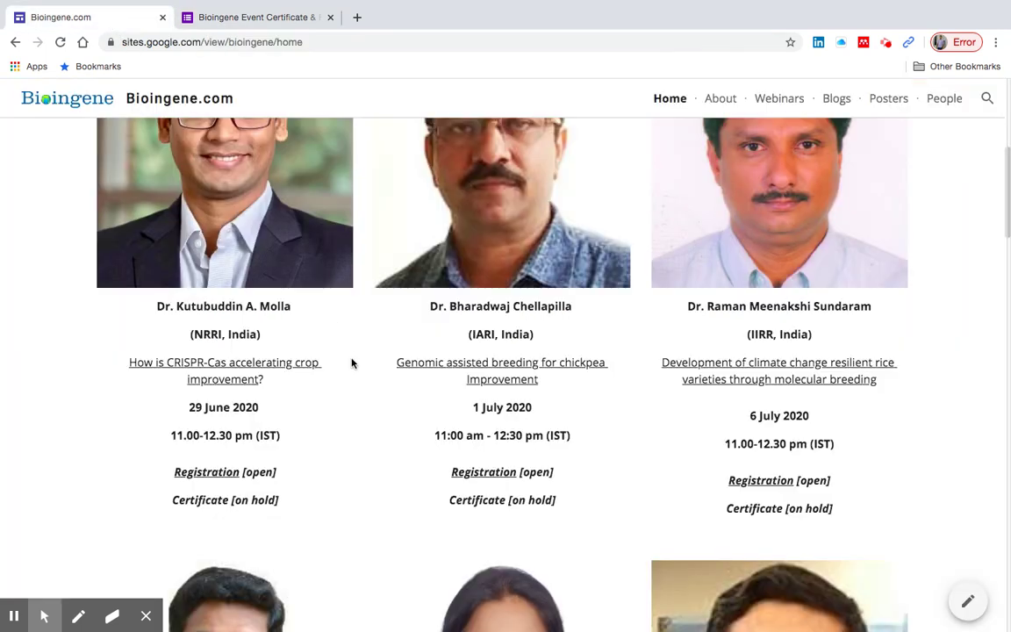
- Scroll through the Bioingene.com Upcoming Live Webinars list and their certificate statuses
{"action": "scroll", "coordinate": [351, 362], "scroll_direction": "up", "scroll_amount": 3}
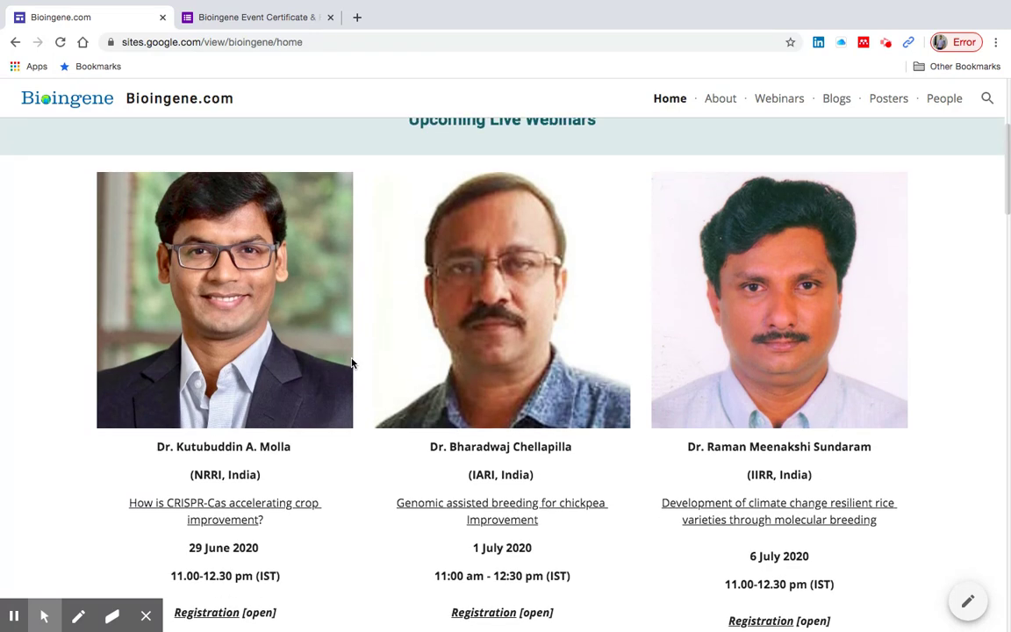
{"action": "scroll", "coordinate": [351, 363], "scroll_direction": "up", "scroll_amount": 6}
{"action": "scroll", "coordinate": [351, 362], "scroll_direction": "down", "scroll_amount": 7}
{"action": "scroll", "coordinate": [351, 362], "scroll_direction": "down", "scroll_amount": 6}
{"action": "scroll", "coordinate": [351, 362], "scroll_direction": "down", "scroll_amount": 4}
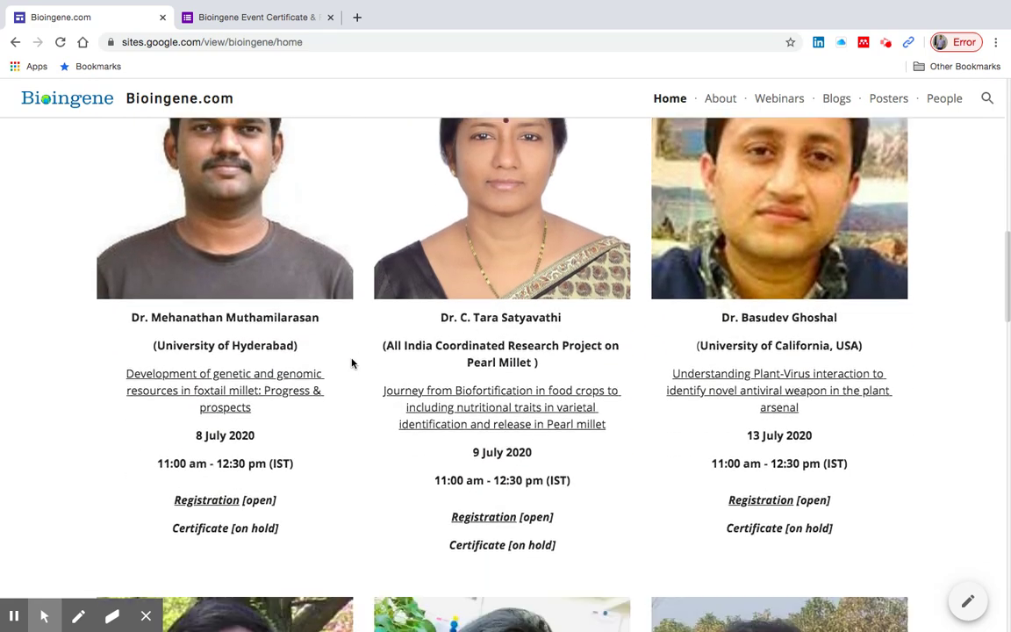
{"action": "scroll", "coordinate": [352, 363], "scroll_direction": "down", "scroll_amount": 4}
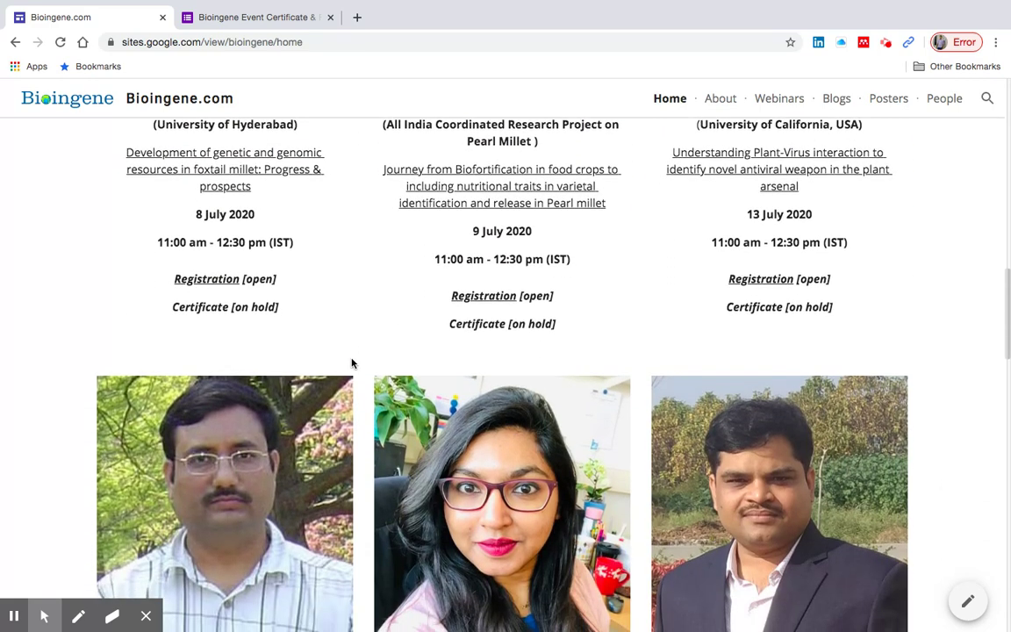
{"action": "scroll", "coordinate": [352, 363], "scroll_direction": "down", "scroll_amount": 4}
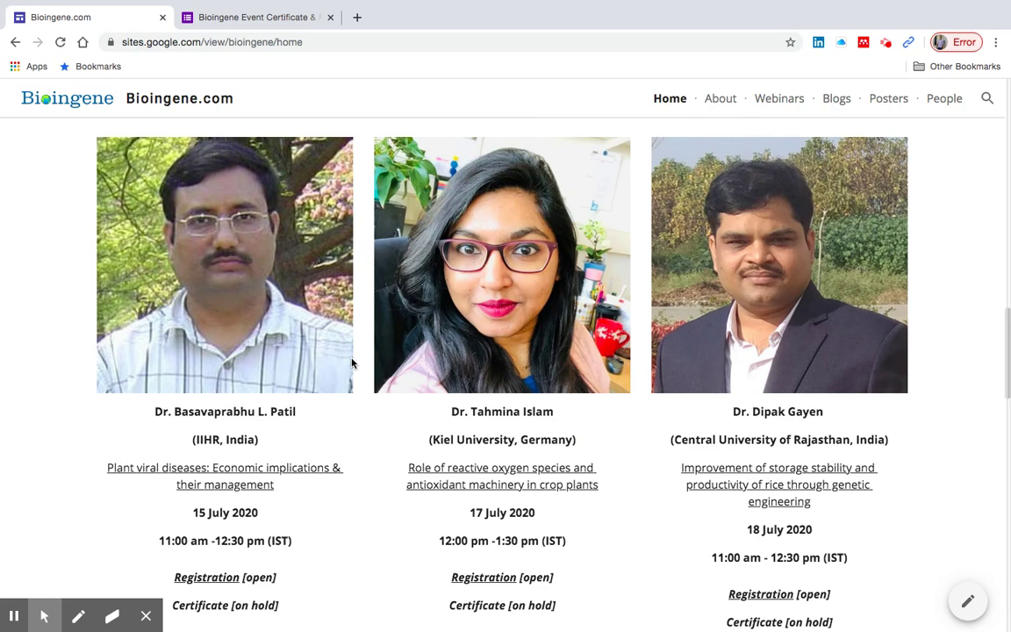
{"action": "scroll", "coordinate": [351, 363], "scroll_direction": "down", "scroll_amount": 14}
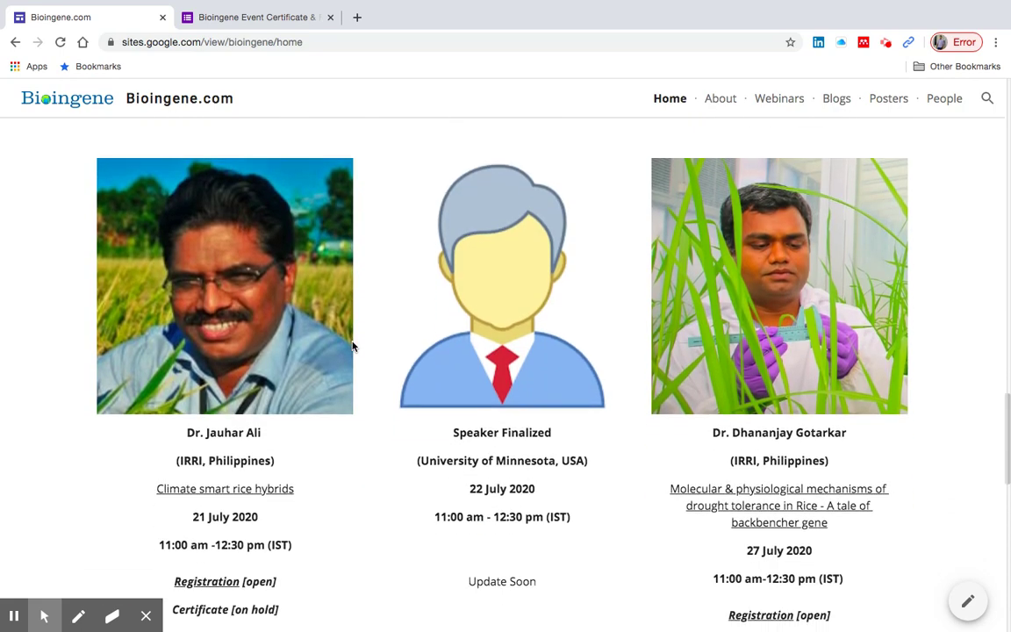
{"action": "scroll", "coordinate": [352, 346], "scroll_direction": "down", "scroll_amount": 7}
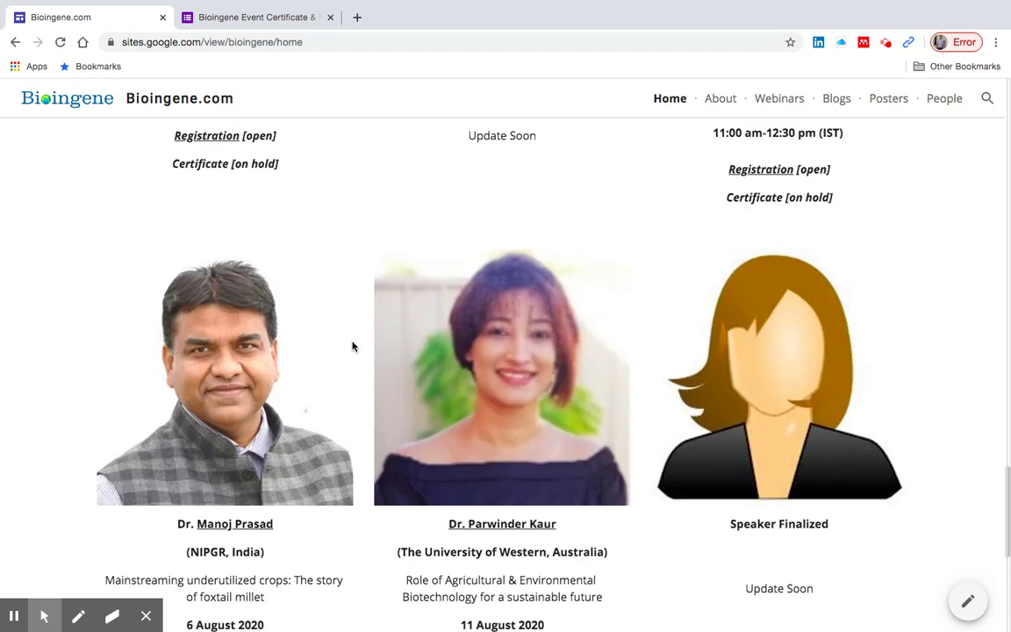
{"action": "scroll", "coordinate": [352, 346], "scroll_direction": "down", "scroll_amount": 7}
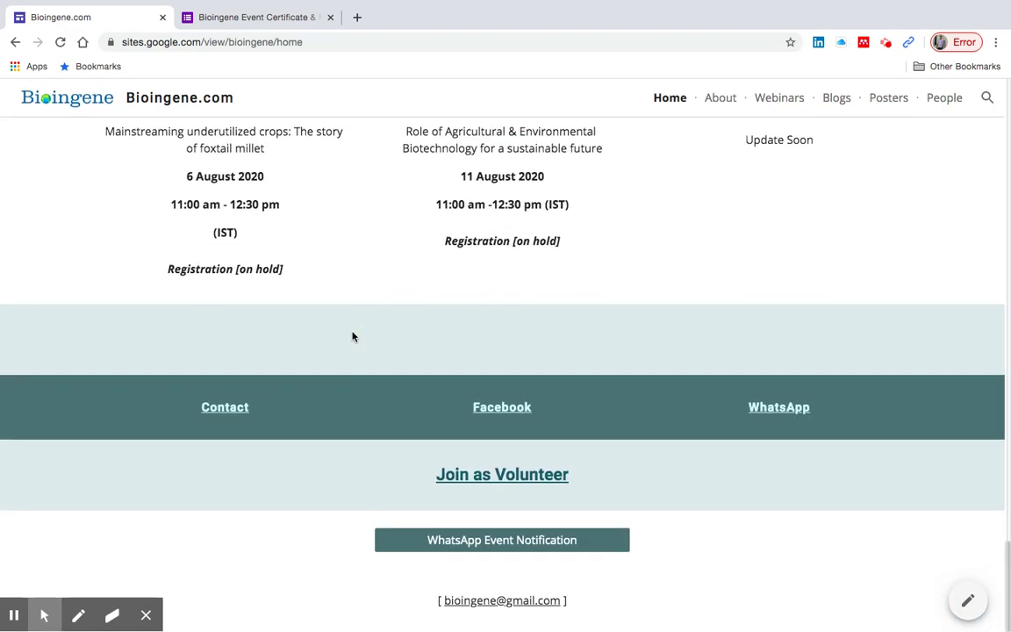
{"action": "scroll", "coordinate": [352, 337], "scroll_direction": "up", "scroll_amount": 20}
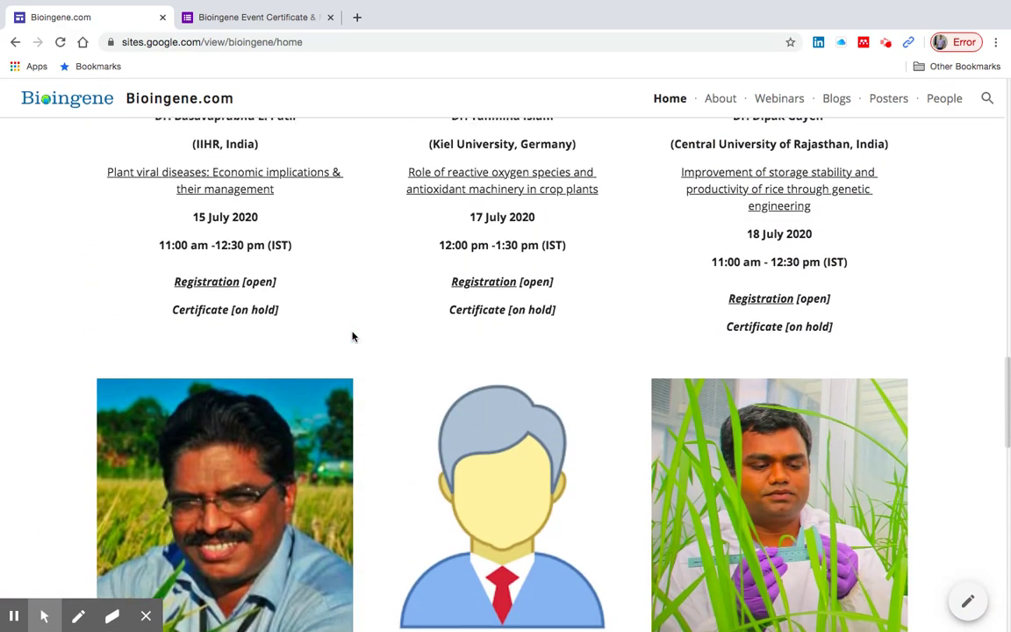
{"action": "scroll", "coordinate": [352, 337], "scroll_direction": "up", "scroll_amount": 20}
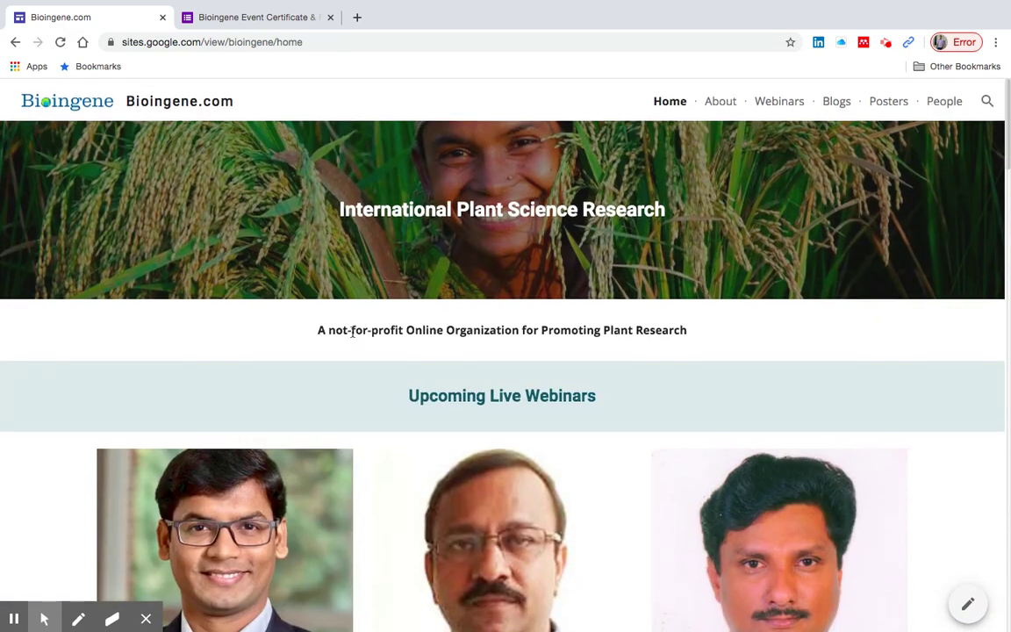
{"action": "scroll", "coordinate": [352, 332], "scroll_direction": "down", "scroll_amount": 5}
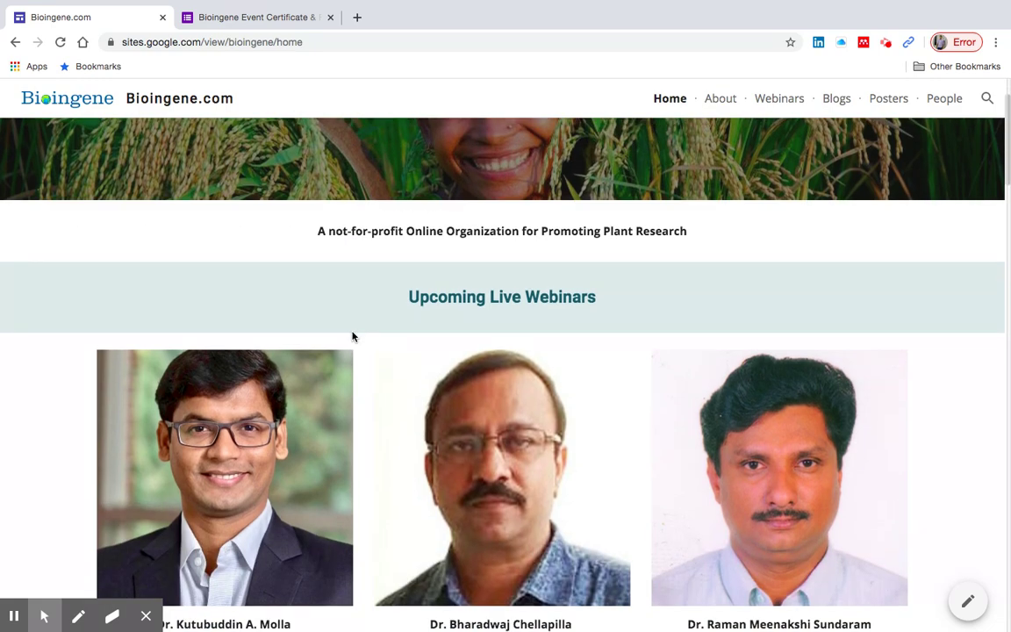
{"action": "scroll", "coordinate": [352, 337], "scroll_direction": "down", "scroll_amount": 1}
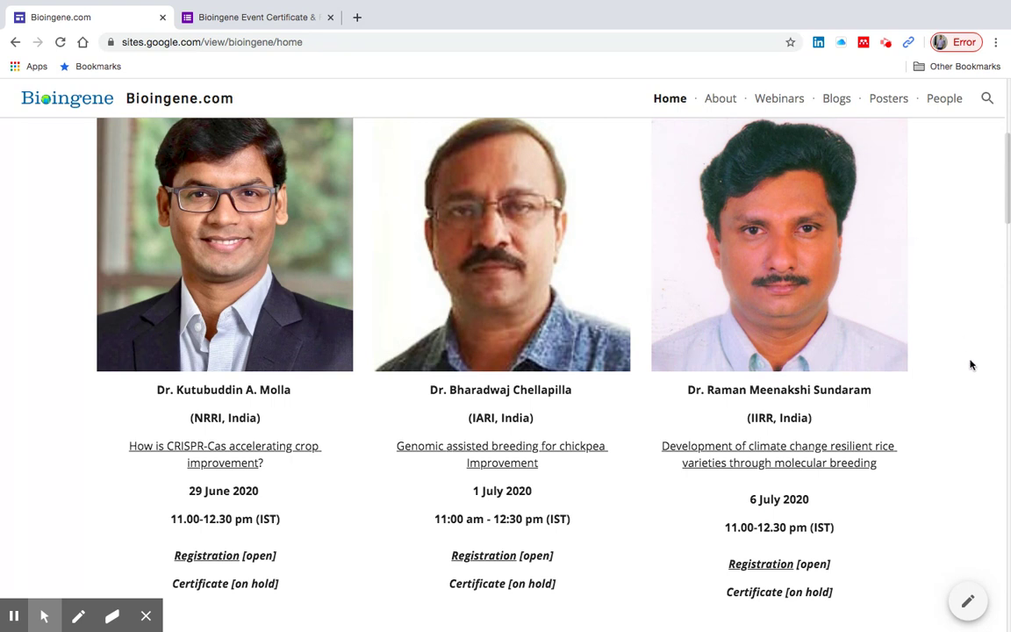
{"action": "scroll", "coordinate": [971, 364], "scroll_direction": "down", "scroll_amount": 1}
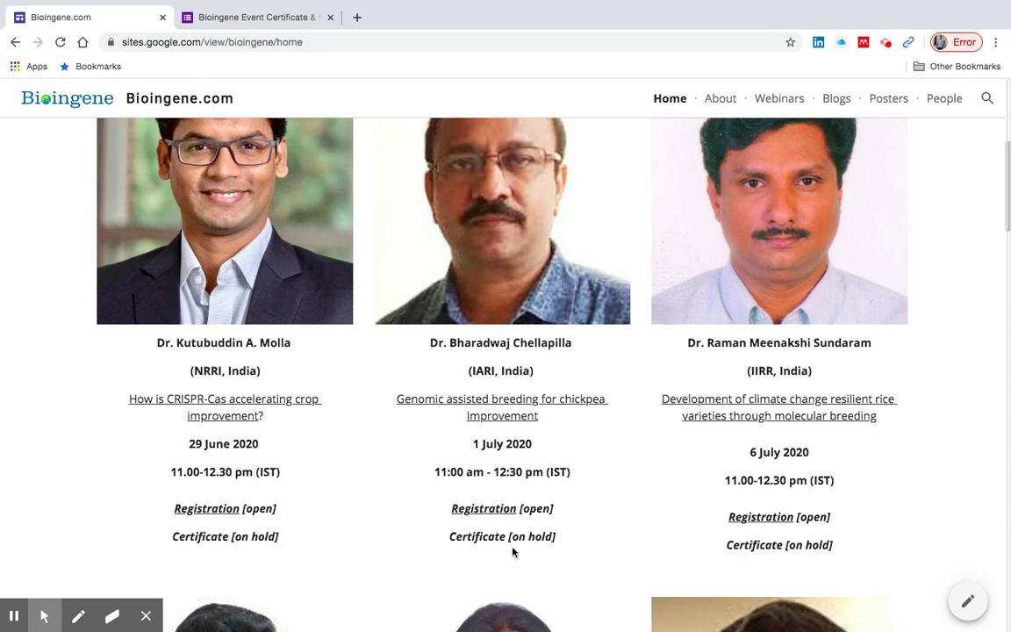
{"action": "scroll", "coordinate": [787, 556], "scroll_direction": "down", "scroll_amount": 5}
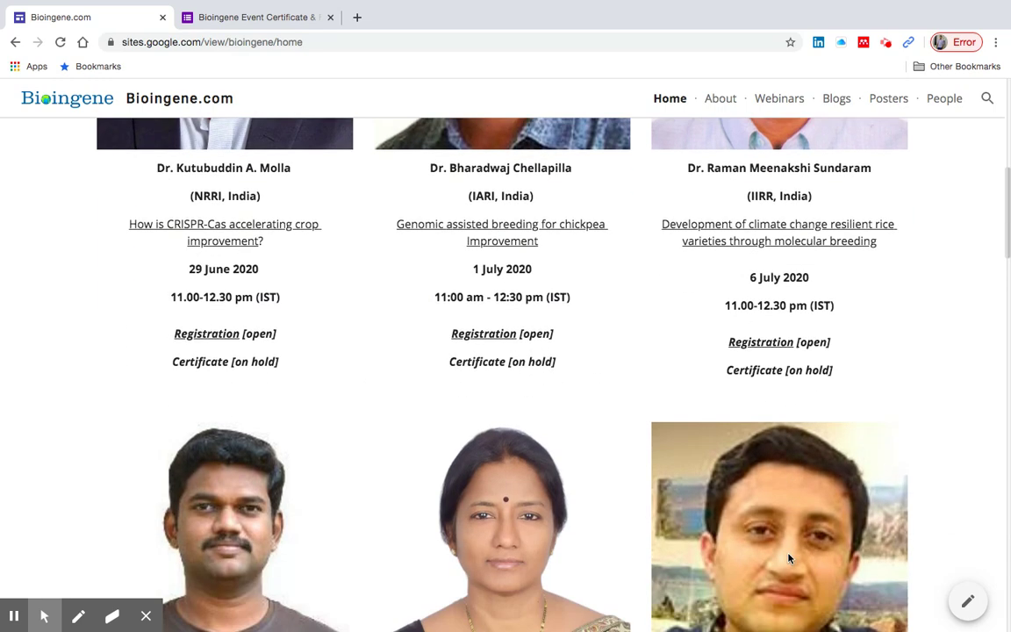
{"action": "scroll", "coordinate": [787, 559], "scroll_direction": "down", "scroll_amount": 3}
{"action": "scroll", "coordinate": [771, 600], "scroll_direction": "down", "scroll_amount": 1}
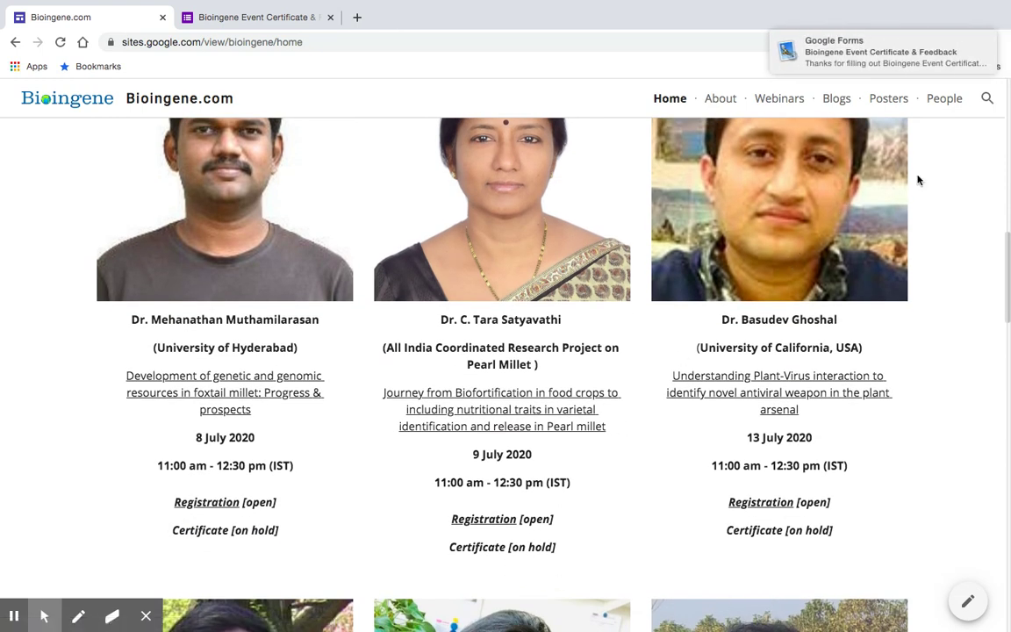
- Open the Google Forms confirmation email from its notification banner in Mail
{"action": "mouse_move", "coordinate": [892, 58]}
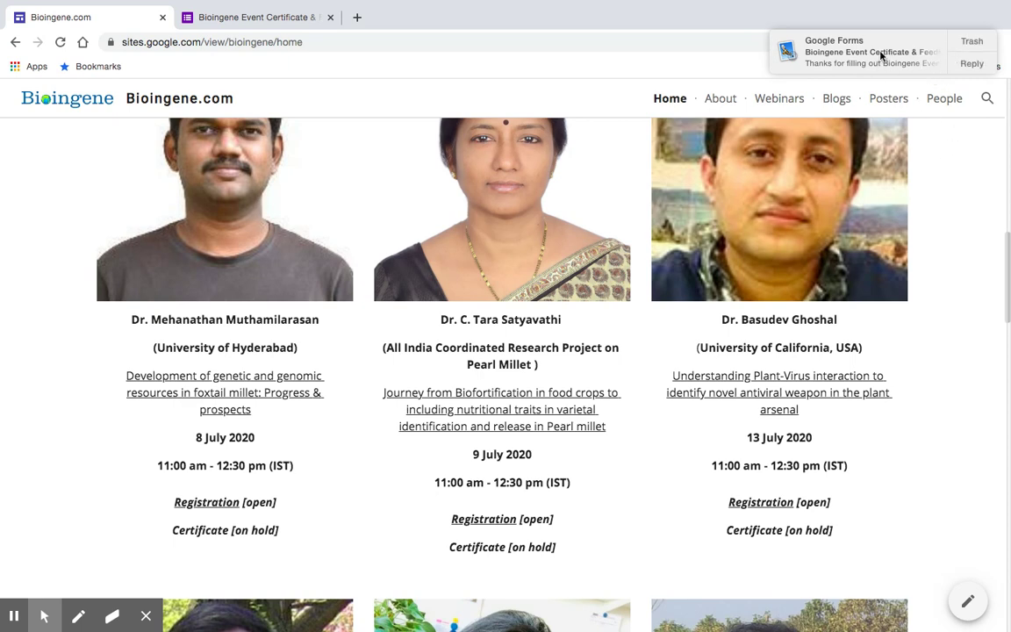
{"action": "left_click", "coordinate": [881, 56]}
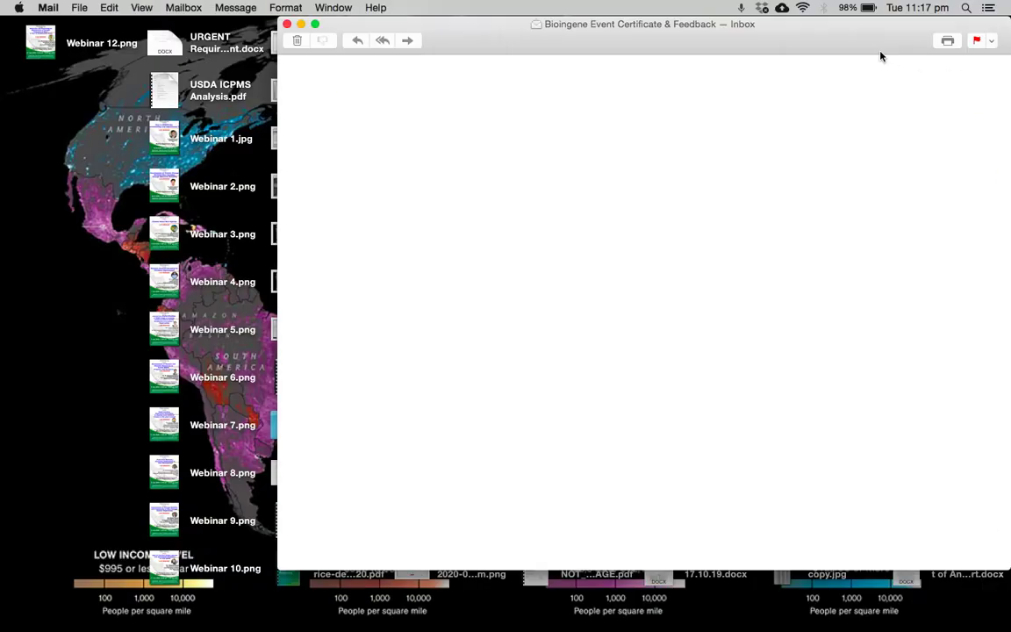